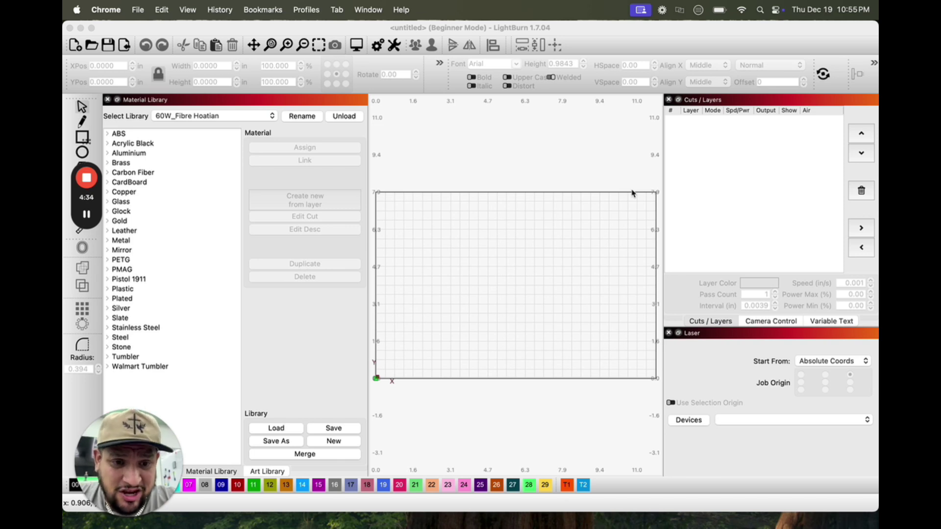
- Run Find My Laser's USB scan to detect the JCZFiber (LMC4) 110mm x 110mm galvo
{"action": "left_click", "coordinate": [682, 418]}
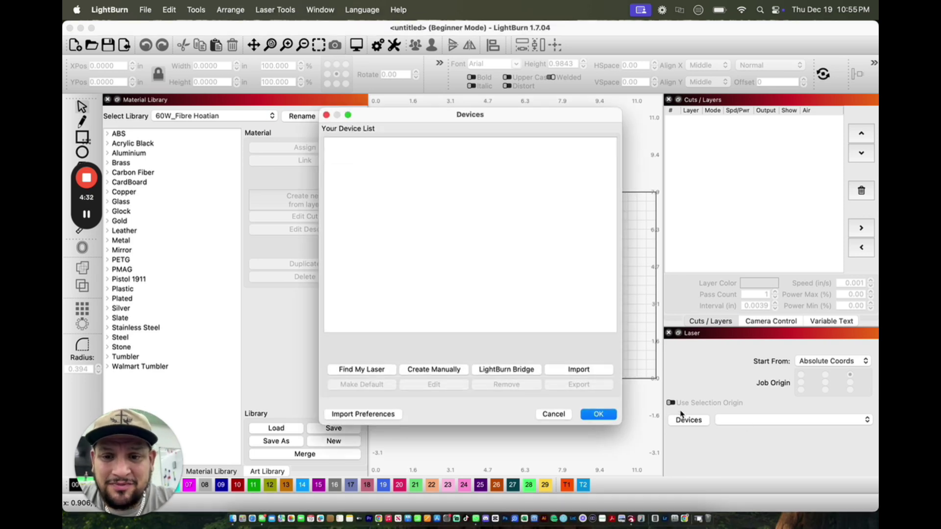
{"action": "left_click", "coordinate": [379, 370]}
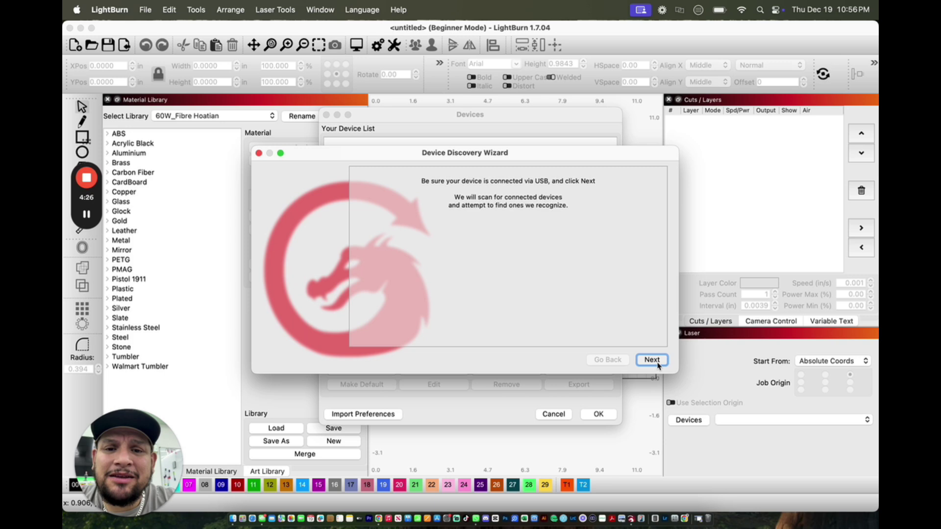
{"action": "left_click", "coordinate": [657, 365]}
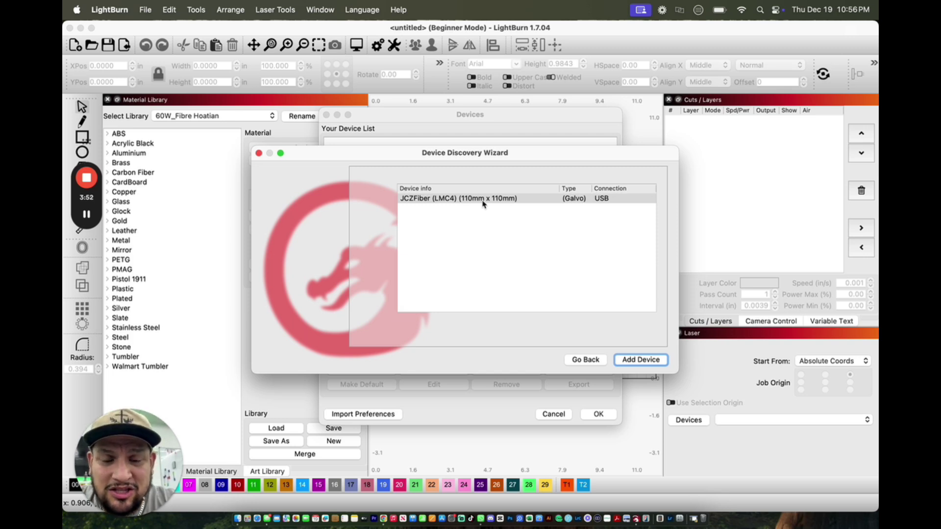
- Add the detected galvo, importing the markcfg7 EZCad config from 210x210/Ezcad2.14.11/plug
{"action": "left_click", "coordinate": [658, 361]}
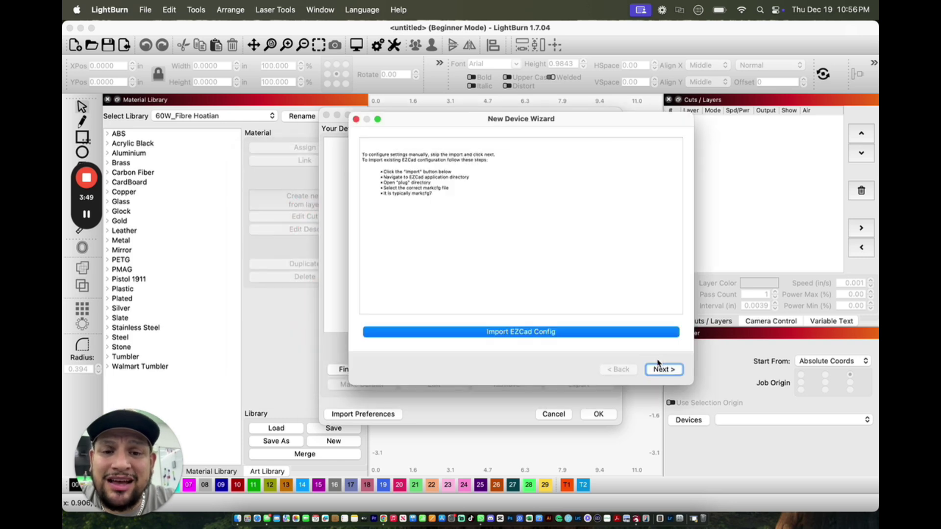
{"action": "left_click", "coordinate": [522, 333]}
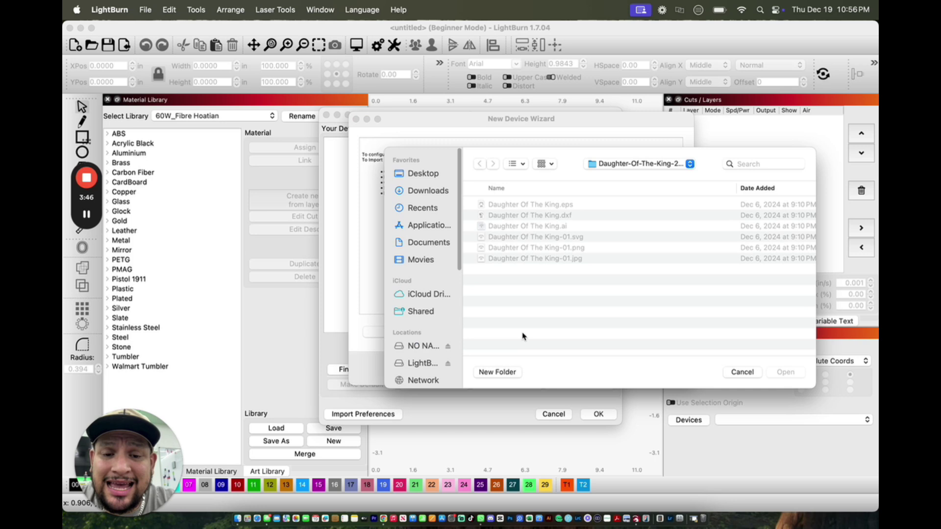
{"action": "left_click", "coordinate": [426, 346]}
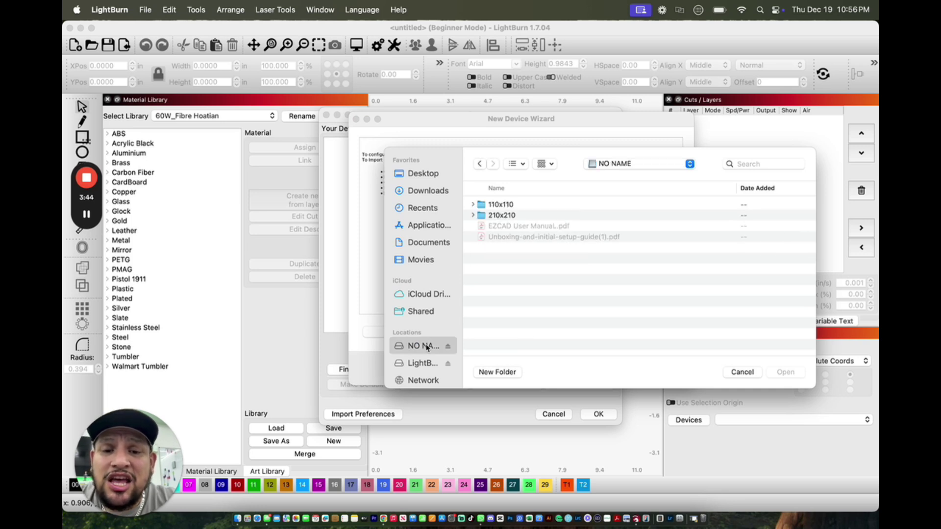
{"action": "double_click", "coordinate": [525, 215]}
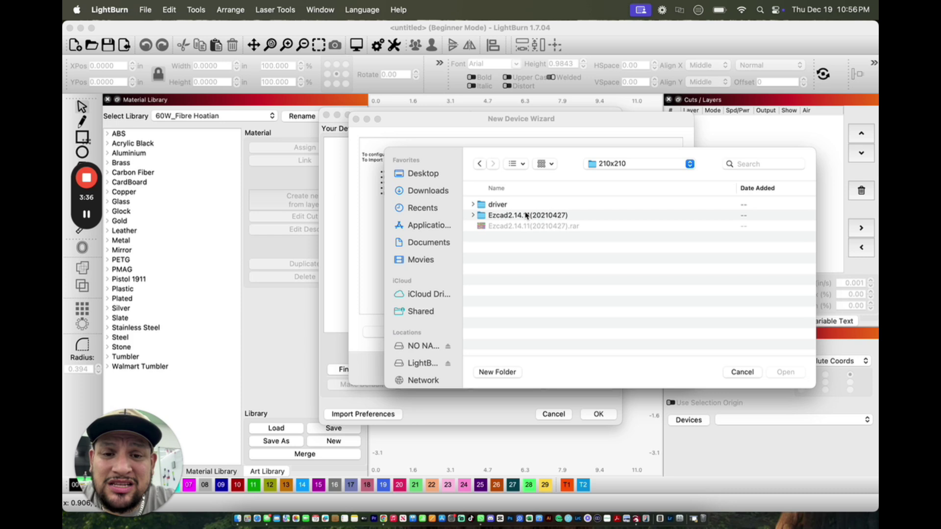
{"action": "double_click", "coordinate": [526, 215]}
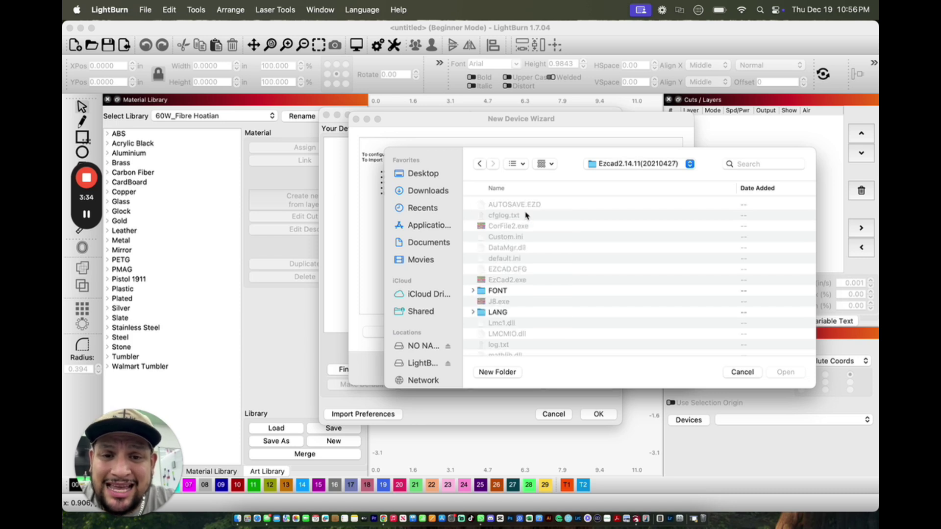
{"action": "scroll", "coordinate": [516, 271], "scroll_direction": "down", "scroll_amount": 5}
{"action": "left_click", "coordinate": [504, 303]}
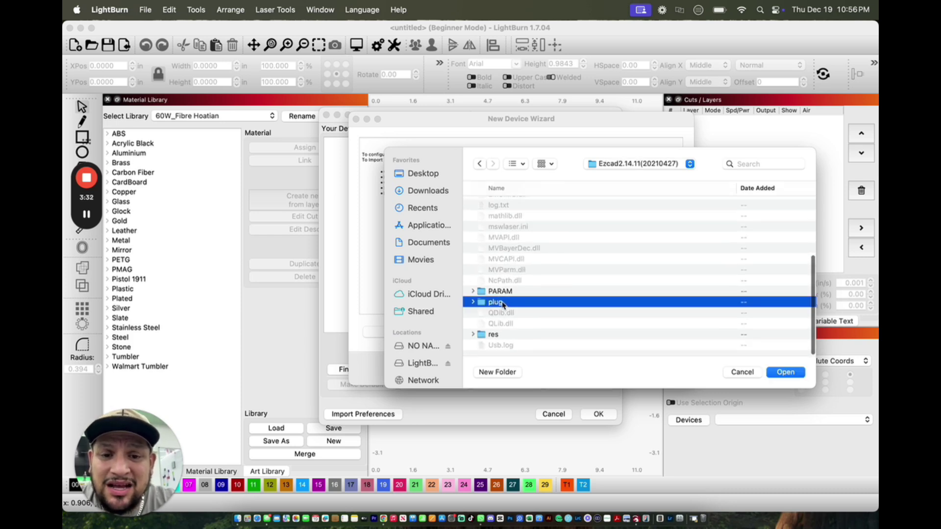
{"action": "double_click", "coordinate": [504, 303]}
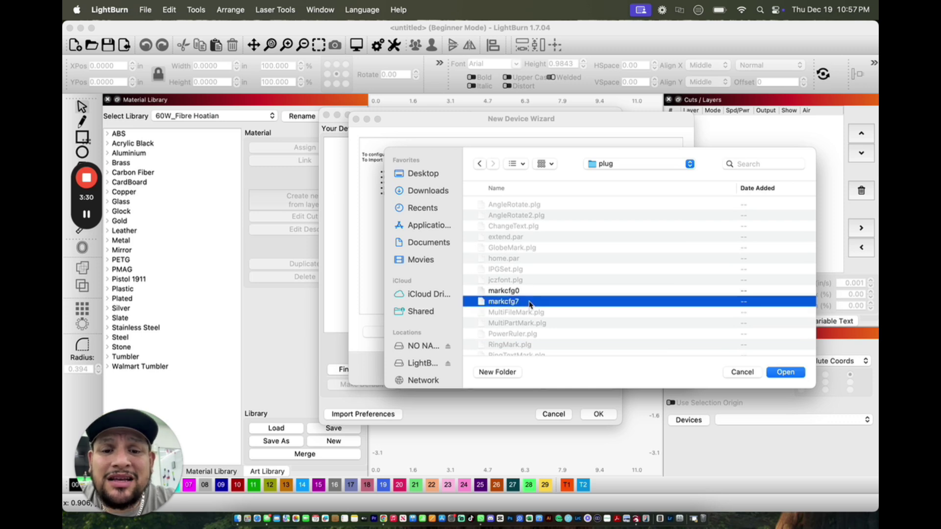
{"action": "left_click", "coordinate": [530, 304]}
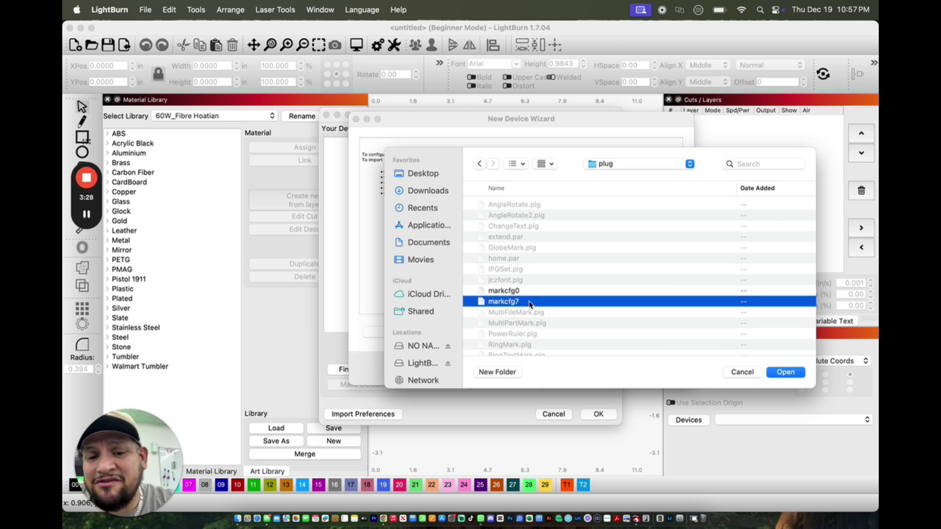
{"action": "double_click", "coordinate": [530, 303]}
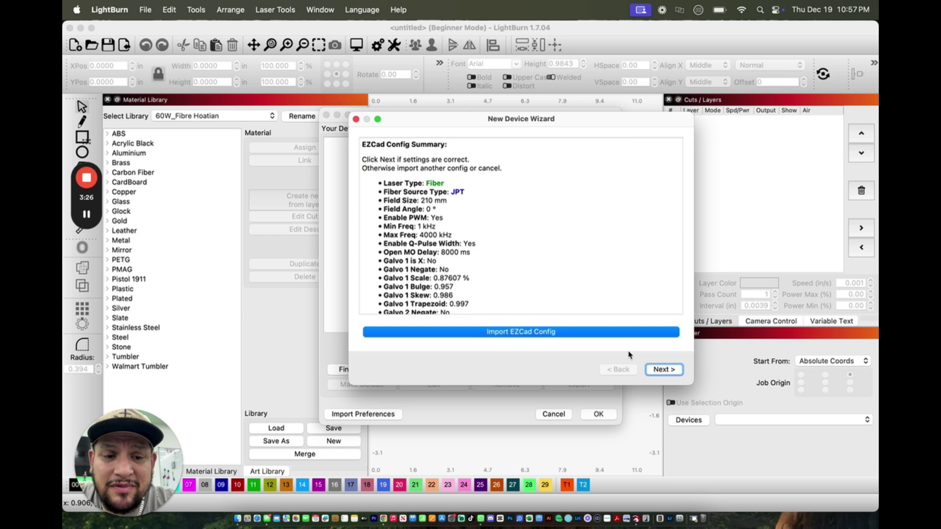
- Accept the imported config and rename the device to 'JCZFiber 210mmx210mm'
{"action": "left_click", "coordinate": [670, 371]}
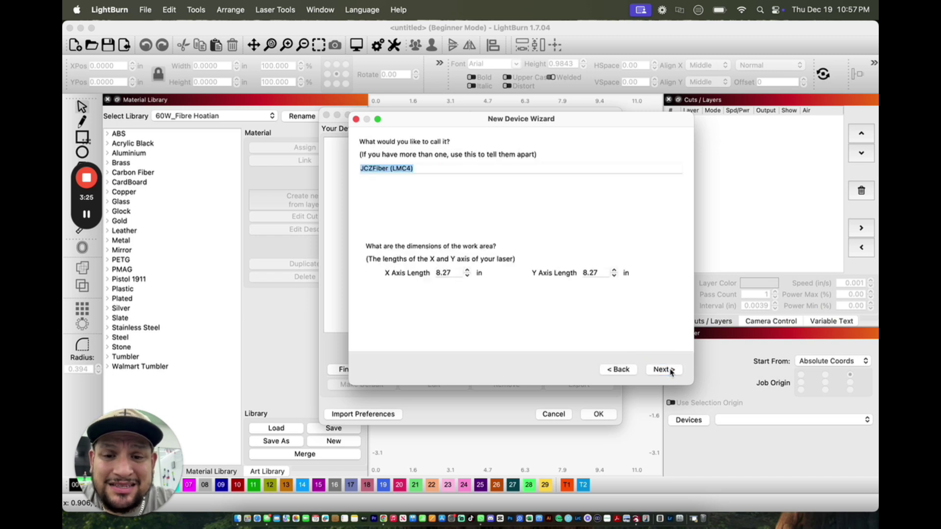
{"action": "left_click", "coordinate": [432, 171]}
{"action": "key", "text": "BackSpace"}
{"action": "key", "text": "BackSpace"}
{"action": "key", "text": "BackSpace"}
{"action": "key", "text": "BackSpace"}
{"action": "key", "text": "BackSpace"}
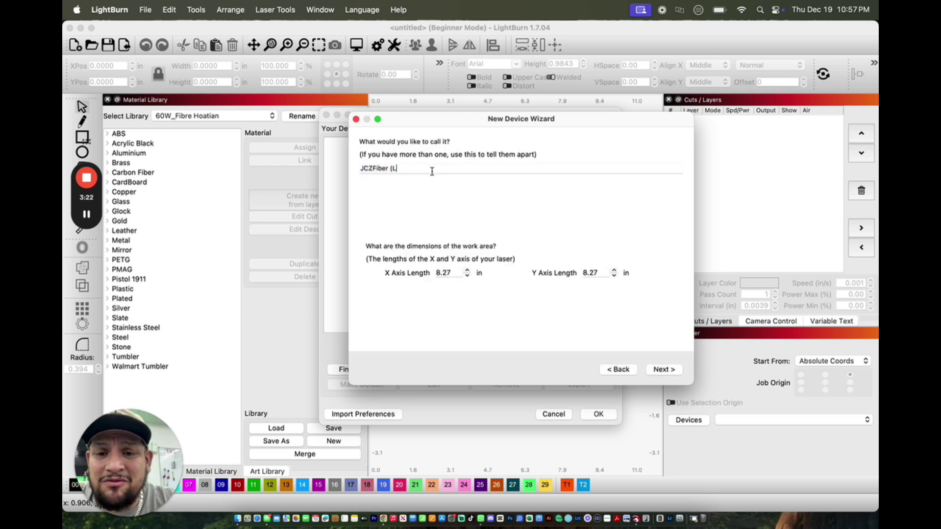
{"action": "key", "text": "BackSpace"}
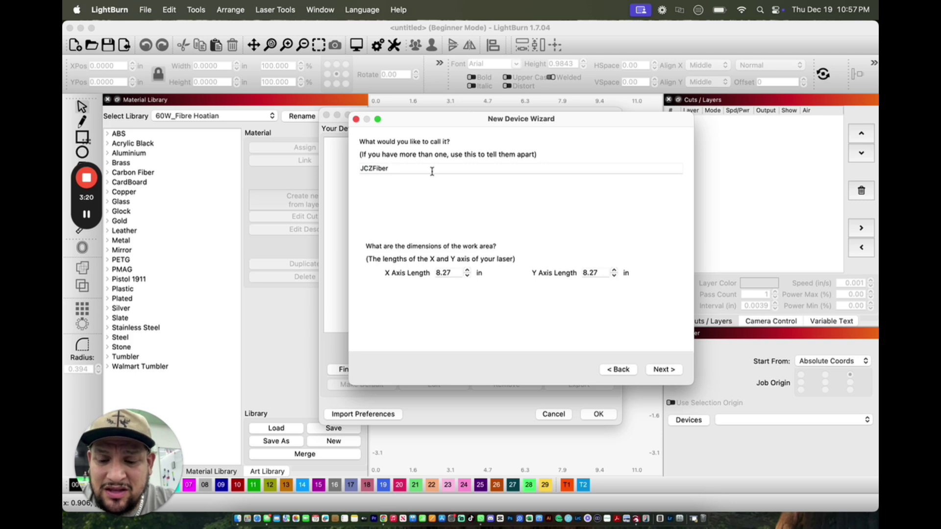
{"action": "type", "text": "210mmx21"}
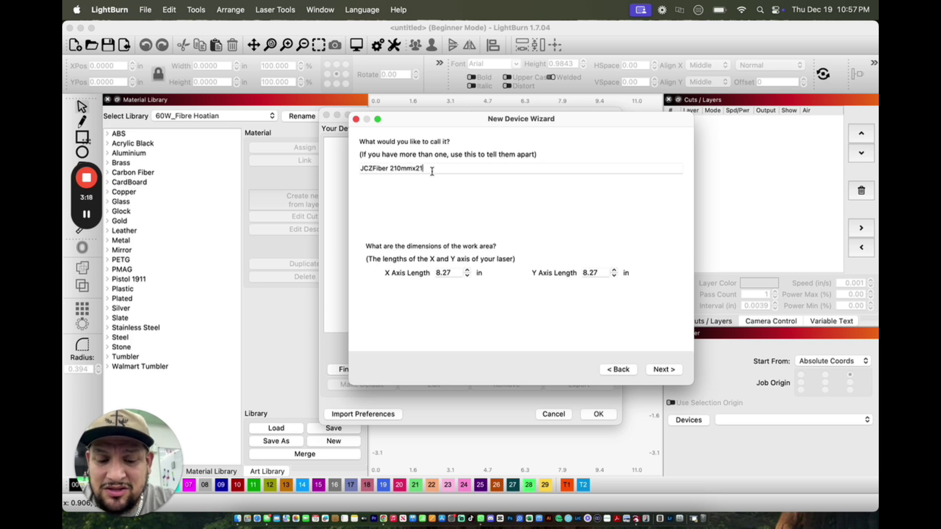
{"action": "type", "text": "0mm"}
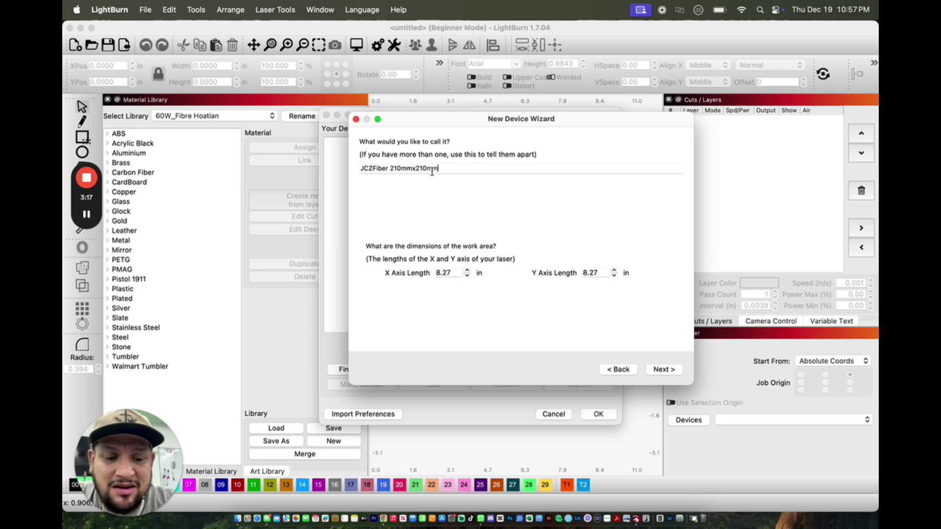
{"action": "left_click", "coordinate": [659, 369]}
- Finish adding the 210mmx210mm device, then duplicate it as a second device
{"action": "left_click", "coordinate": [665, 369]}
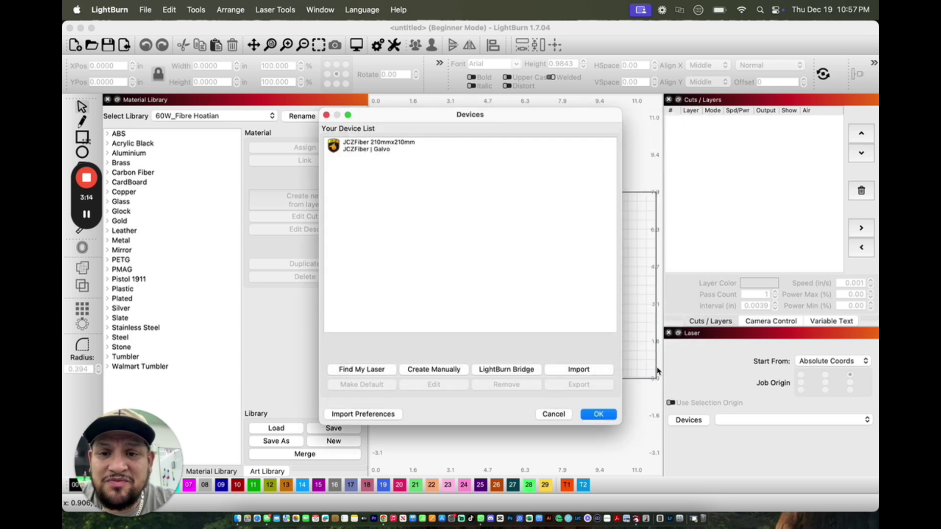
{"action": "right_click", "coordinate": [397, 152]}
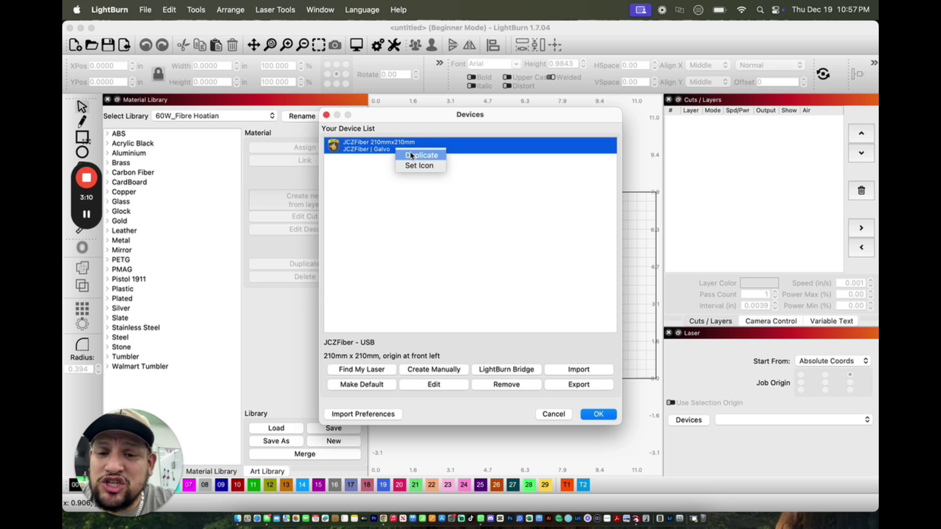
{"action": "left_click", "coordinate": [410, 156]}
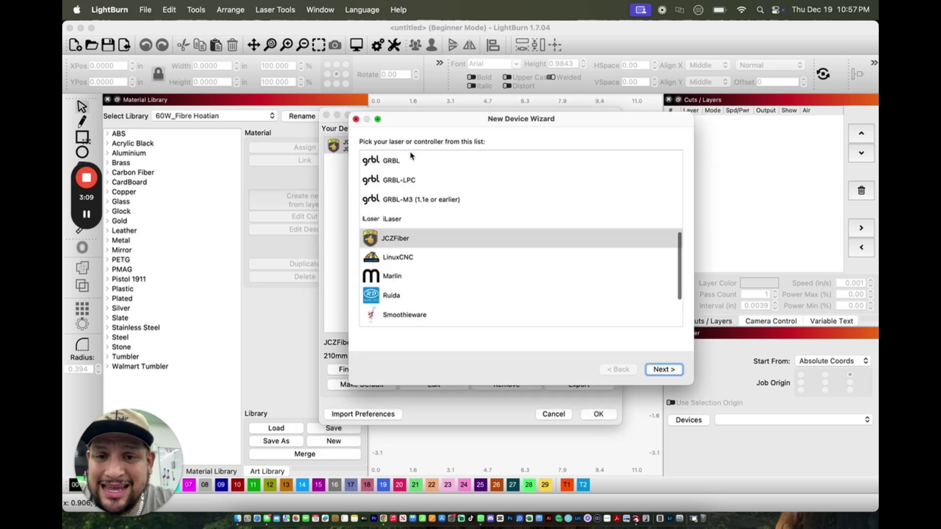
{"action": "left_click", "coordinate": [664, 370]}
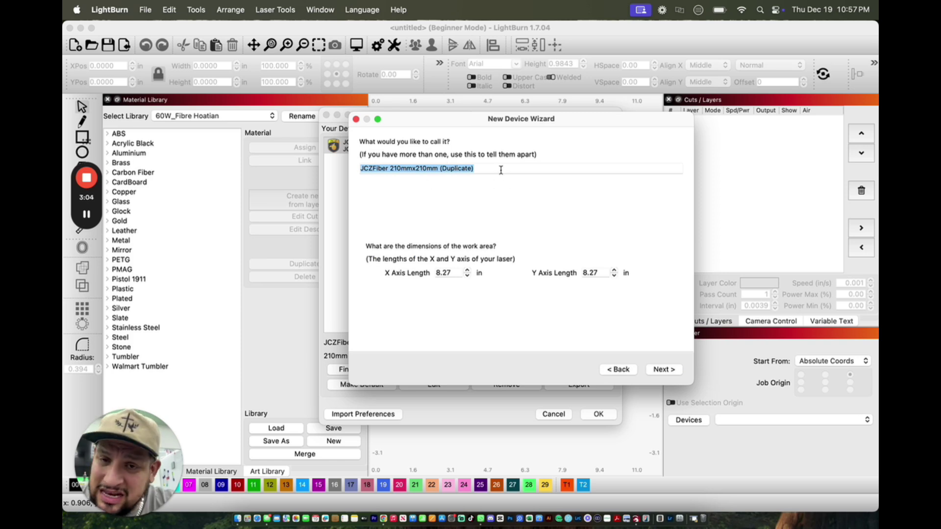
- Rename the duplicate to 'JCZFiber 110mmx110mm', dropping '(Duplicate)', and finish the wizard
{"action": "left_click", "coordinate": [438, 168]}
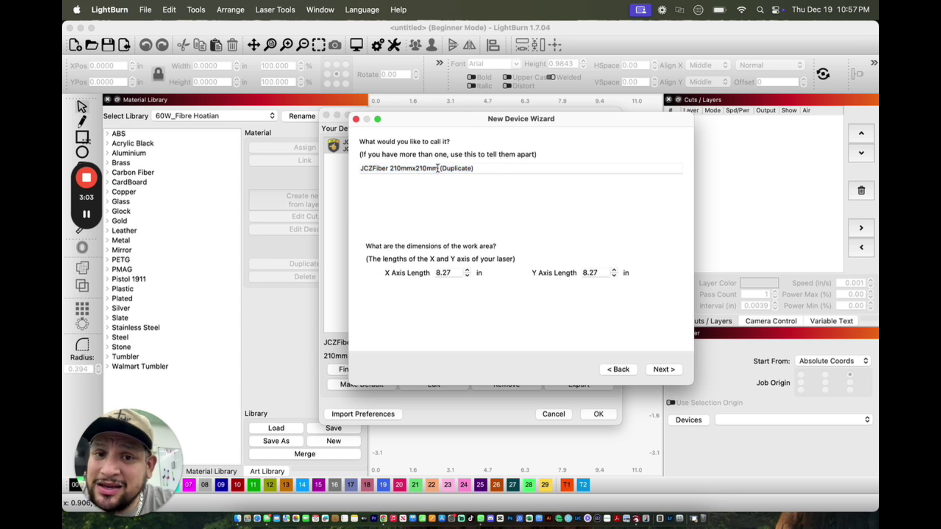
{"action": "left_click", "coordinate": [401, 168]}
{"action": "key", "text": "BackSpace"}
{"action": "key", "text": "BackSpace"}
{"action": "key", "text": "BackSpace"}
{"action": "type", "text": "110"}
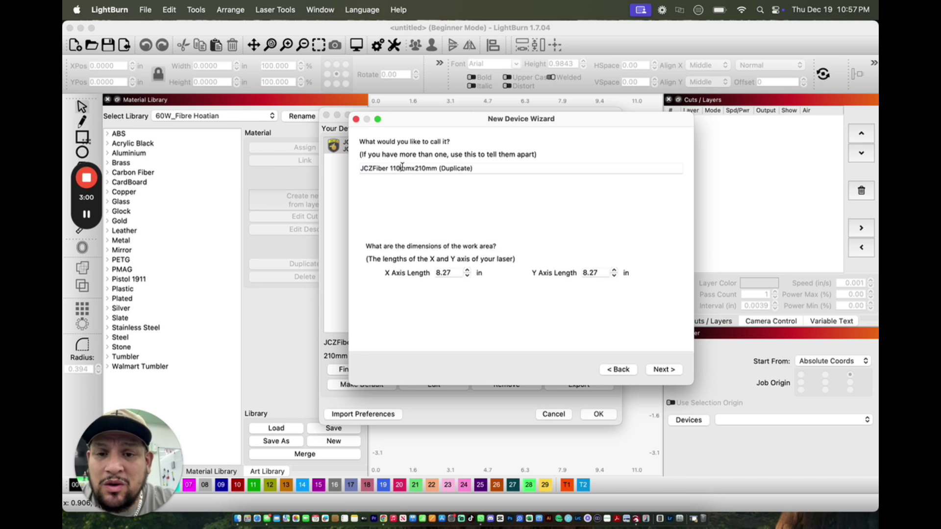
{"action": "left_click", "coordinate": [420, 168]}
{"action": "key", "text": "BackSpace"}
{"action": "type", "text": "1"}
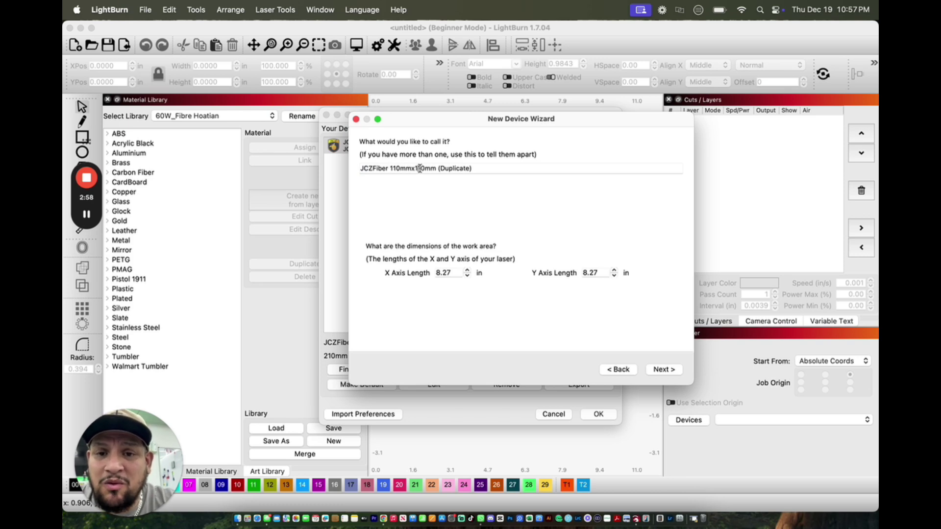
{"action": "left_click", "coordinate": [488, 167]}
{"action": "key", "text": "BackSpace"}
{"action": "key", "text": "BackSpace"}
{"action": "key", "text": "BackSpace"}
{"action": "key", "text": "BackSpace"}
{"action": "key", "text": "BackSpace"}
{"action": "key", "text": "BackSpace"}
{"action": "key", "text": "BackSpace"}
{"action": "key", "text": "BackSpace"}
{"action": "key", "text": "BackSpace"}
{"action": "key", "text": "BackSpace"}
{"action": "key", "text": "BackSpace"}
{"action": "key", "text": "BackSpace"}
{"action": "key", "text": "BackSpace"}
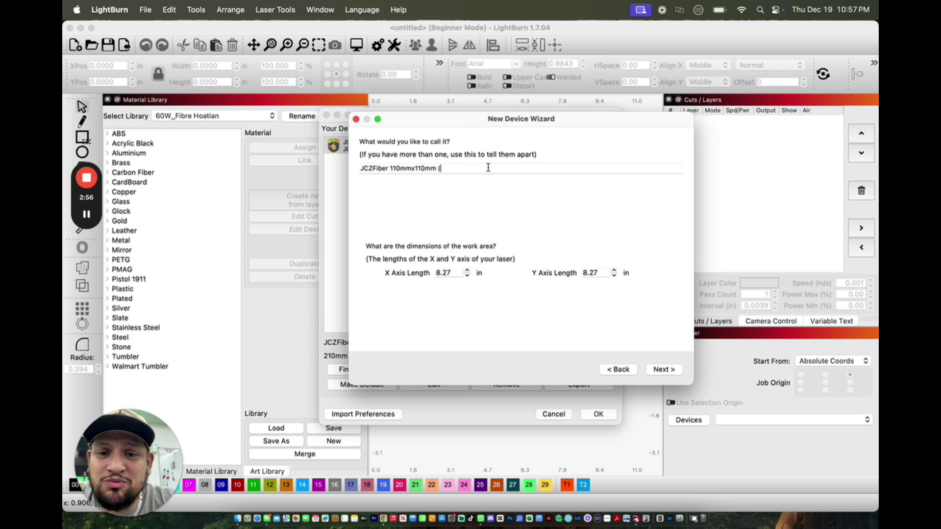
{"action": "type", "text": "m"}
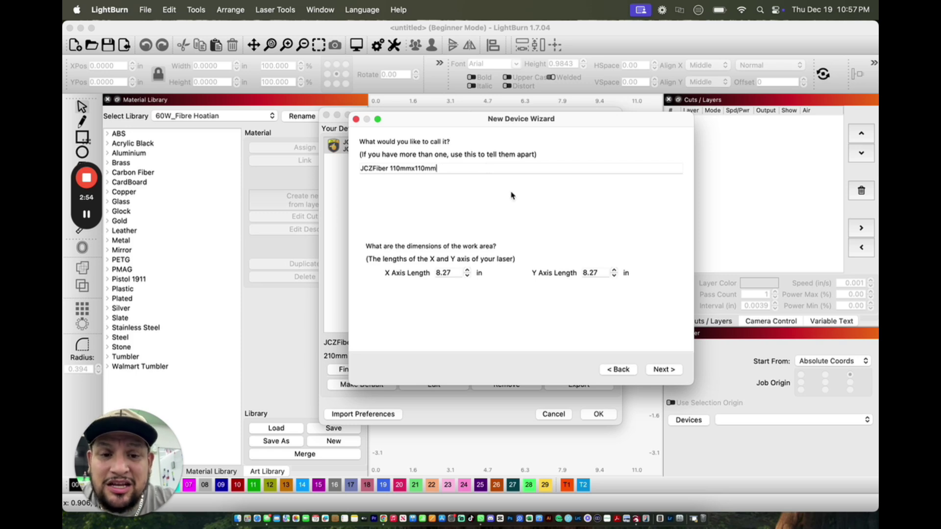
{"action": "left_click", "coordinate": [665, 370]}
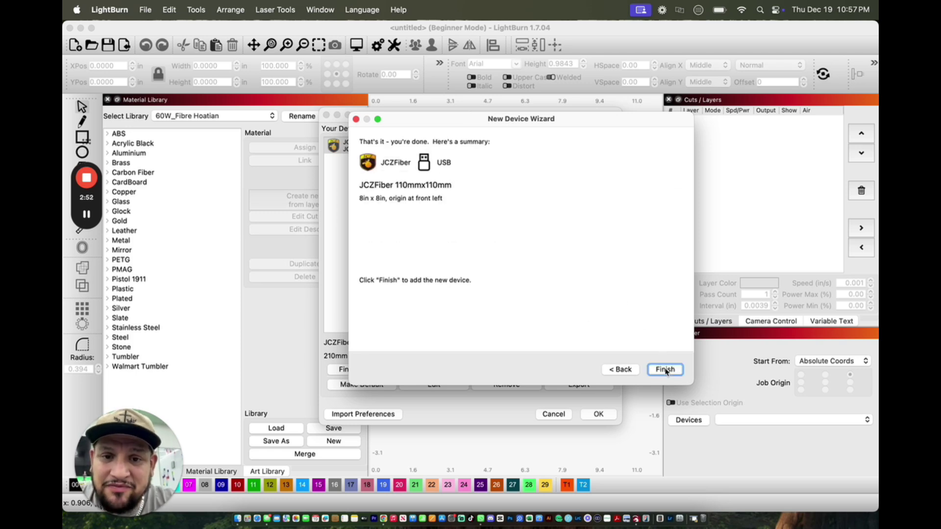
{"action": "left_click", "coordinate": [665, 370]}
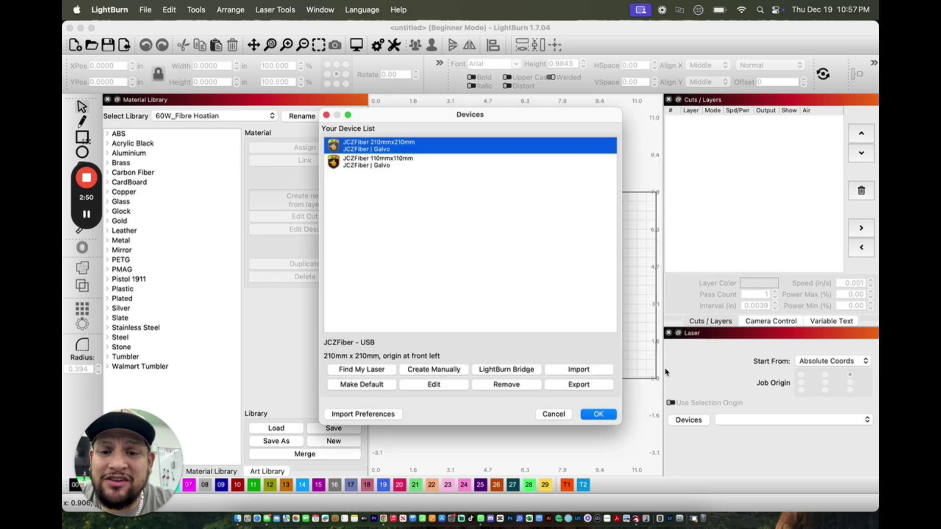
- Edit the JCZFiber 110mmx110mm device and start an EZCad config import from the external drive
{"action": "left_click", "coordinate": [386, 166]}
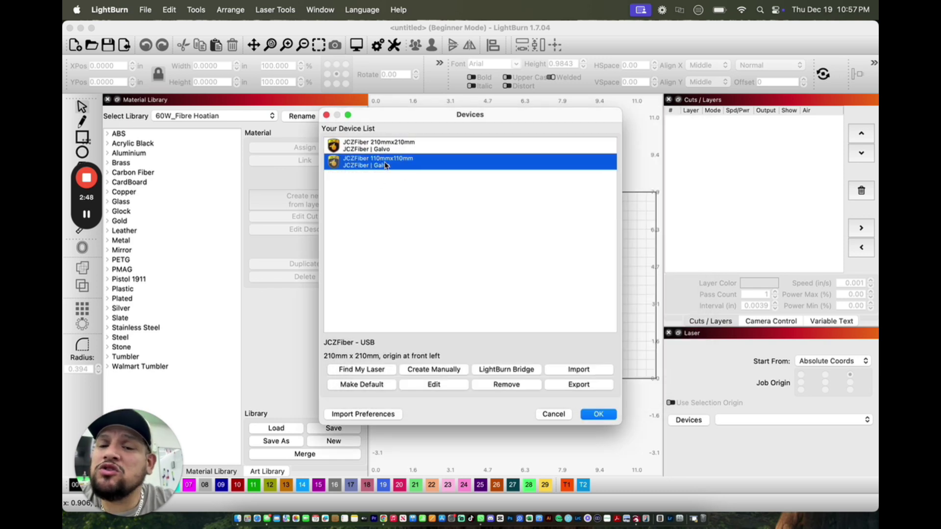
{"action": "left_click", "coordinate": [444, 386]}
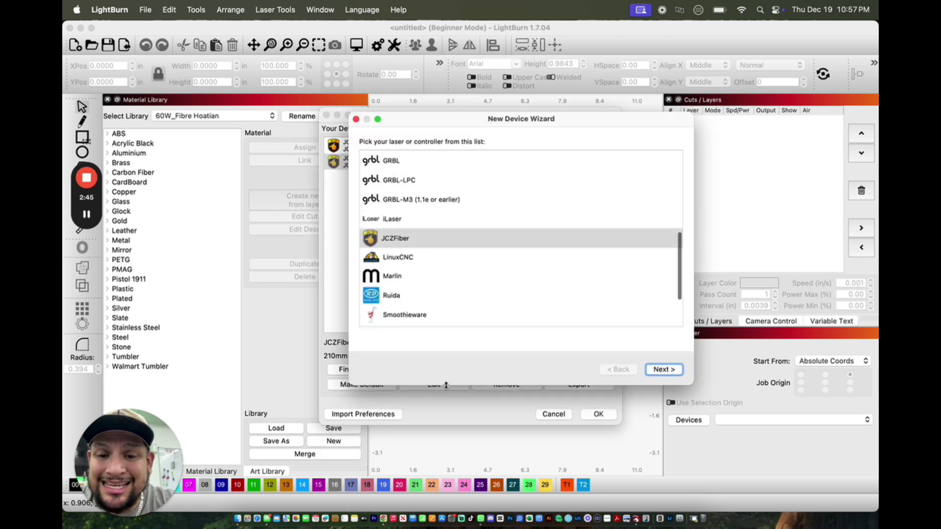
{"action": "left_click", "coordinate": [663, 372]}
{"action": "left_click", "coordinate": [531, 333]}
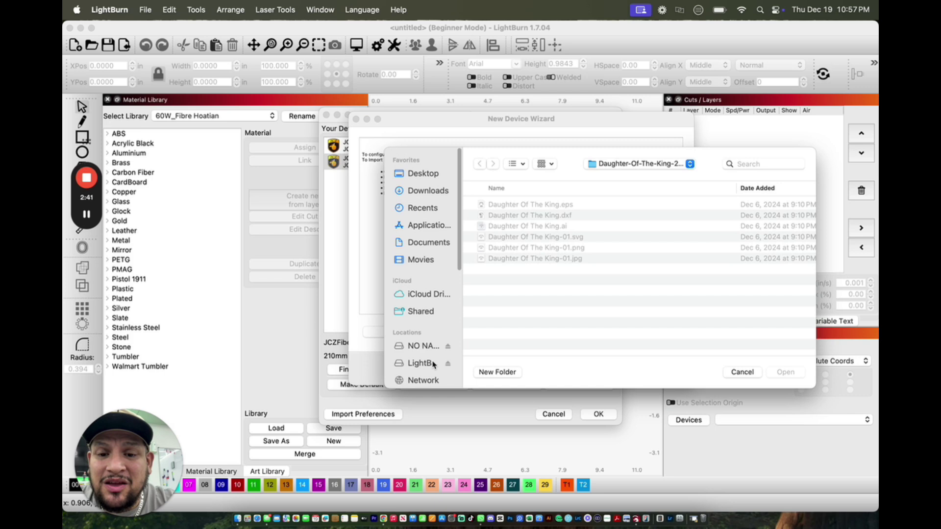
{"action": "left_click", "coordinate": [434, 349]}
- Load markcfg7 from 110x110/Ezcad2.14.11/plug and accept its 109mm x 109mm field
{"action": "double_click", "coordinate": [514, 206]}
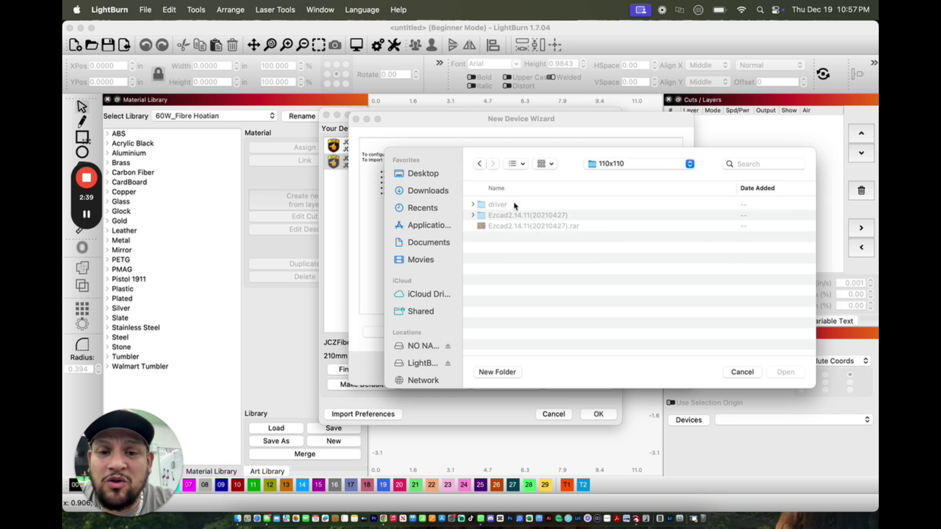
{"action": "left_click", "coordinate": [514, 216]}
{"action": "double_click", "coordinate": [514, 215]}
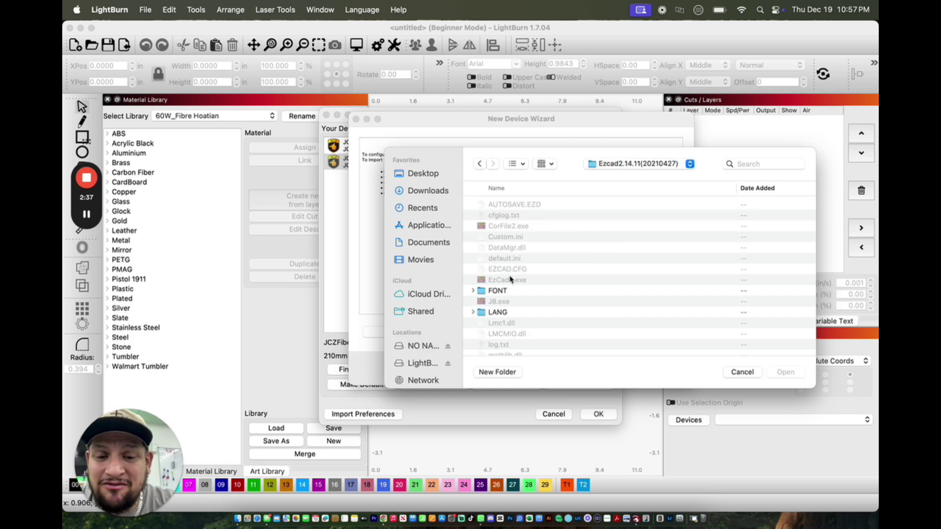
{"action": "scroll", "coordinate": [510, 280], "scroll_direction": "down", "scroll_amount": 5}
{"action": "double_click", "coordinate": [503, 304]}
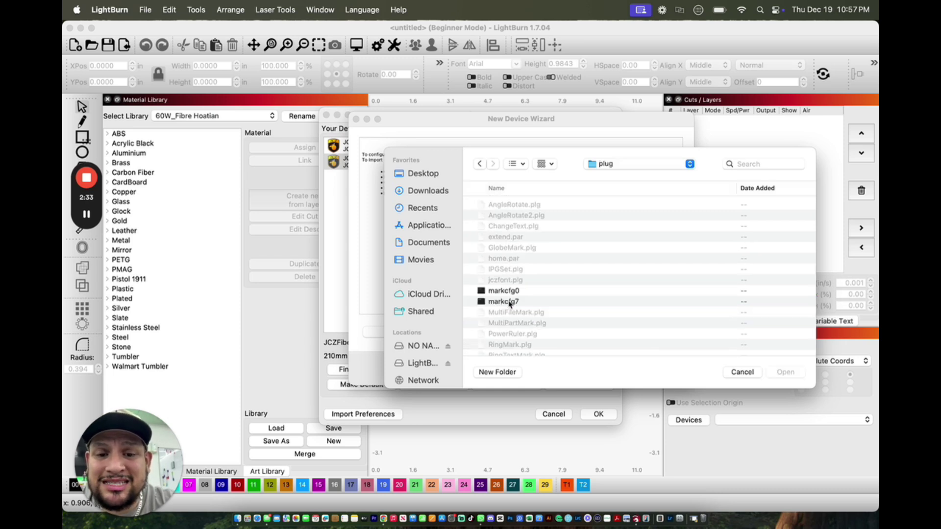
{"action": "double_click", "coordinate": [509, 302]}
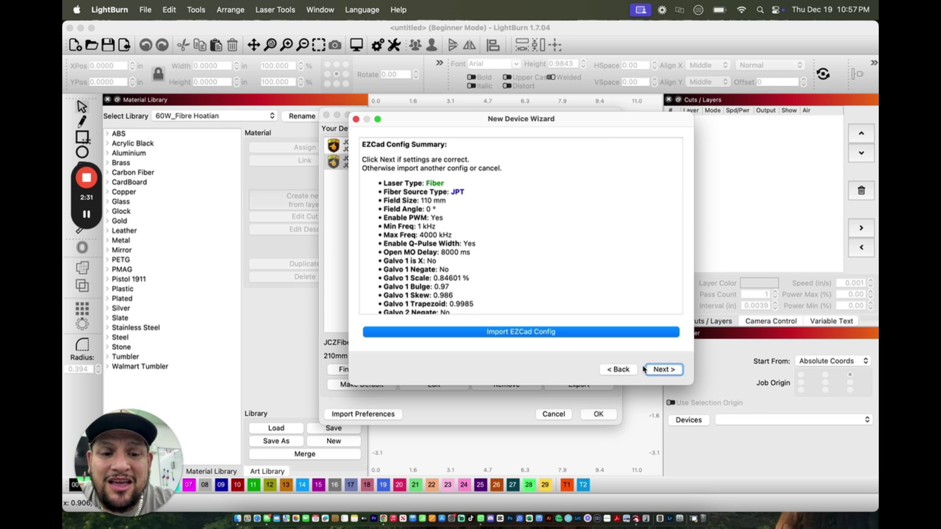
{"action": "left_click", "coordinate": [656, 369]}
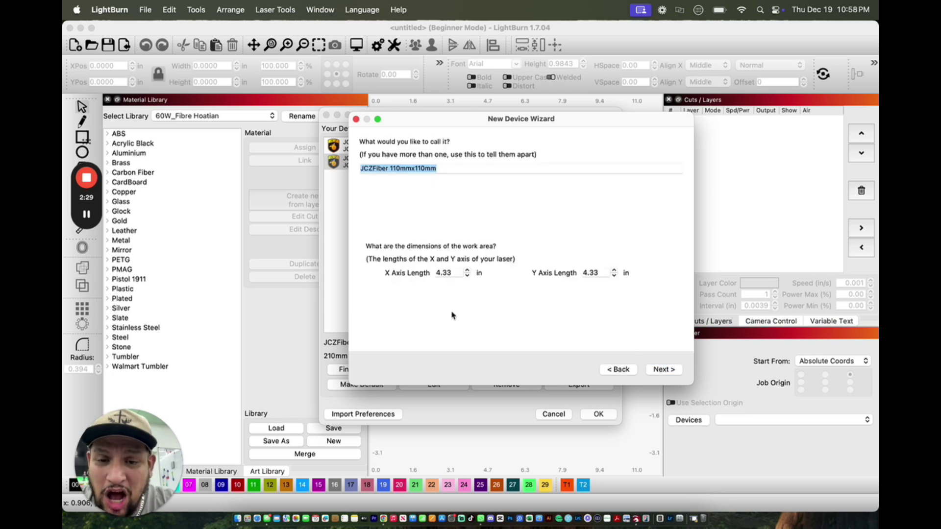
{"action": "left_click", "coordinate": [661, 369]}
- Finish editing the 110mmx110mm device and confirm it as the active laser
{"action": "left_click", "coordinate": [662, 369]}
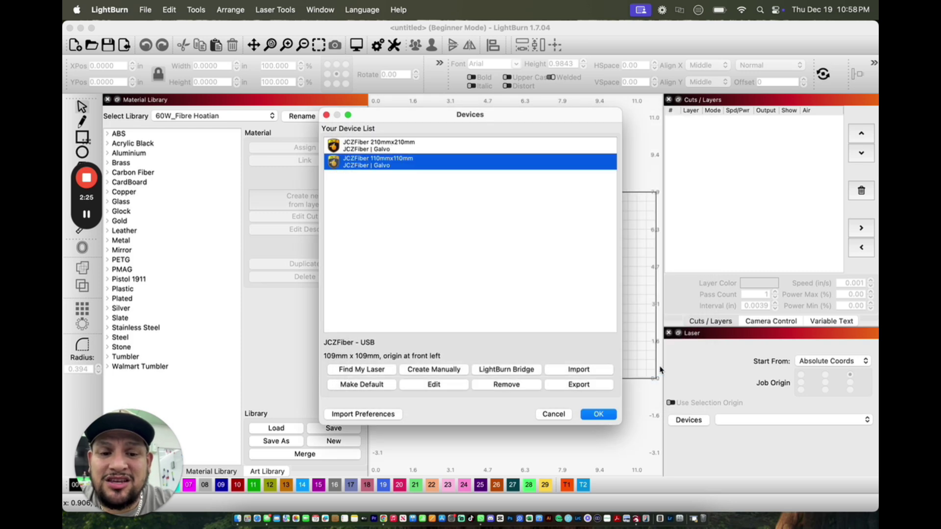
{"action": "left_click", "coordinate": [592, 415]}
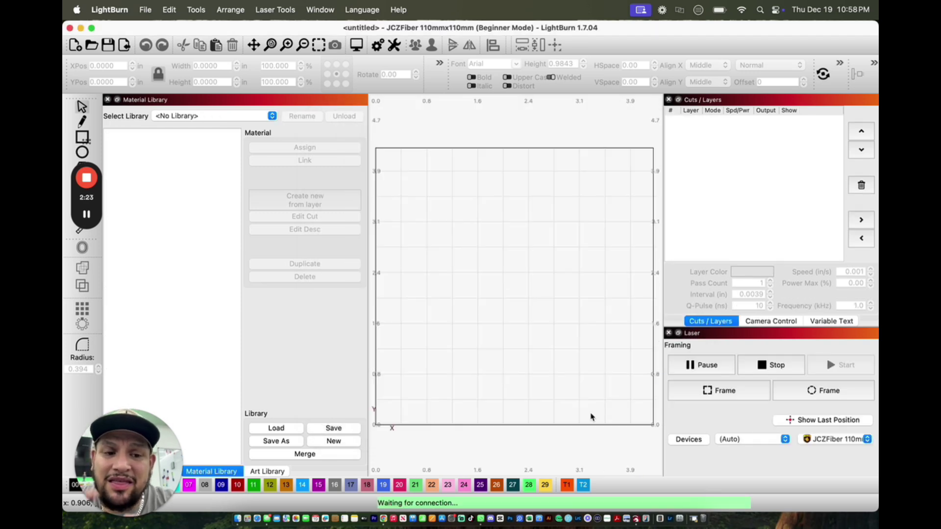